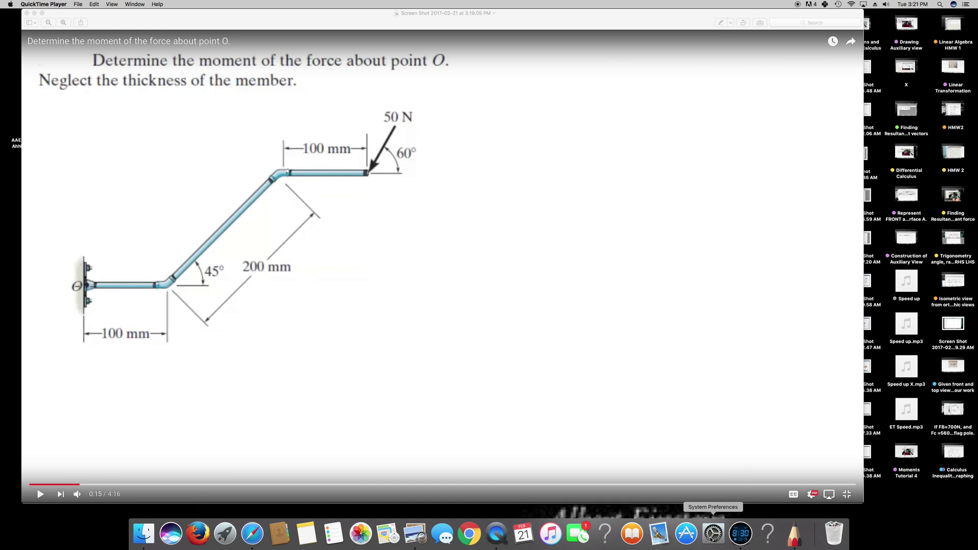
- Bring up SketchBook with a blank untitled canvas
click(794, 534)
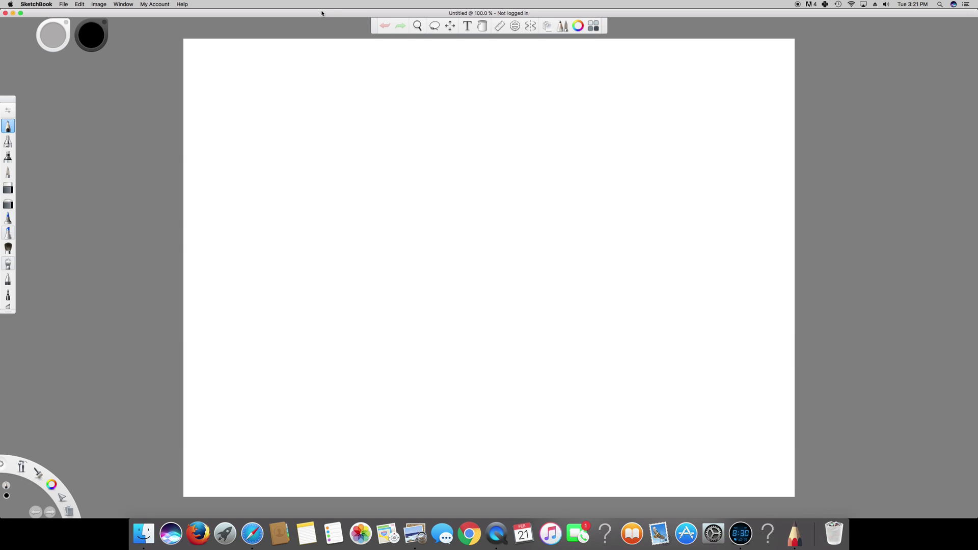
- Move the SketchBook window down and right so the problem figure shows beside the canvas
mouse_move(322, 13)
mouse_down()
mouse_move(483, 143)
mouse_move(533, 218)
mouse_move(549, 200)
mouse_up()
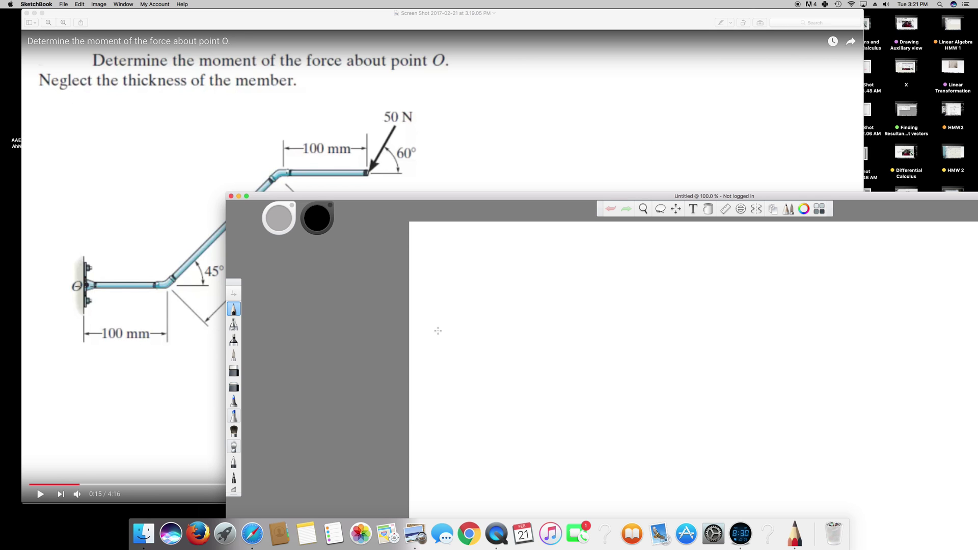
drag(412, 198, 470, 206)
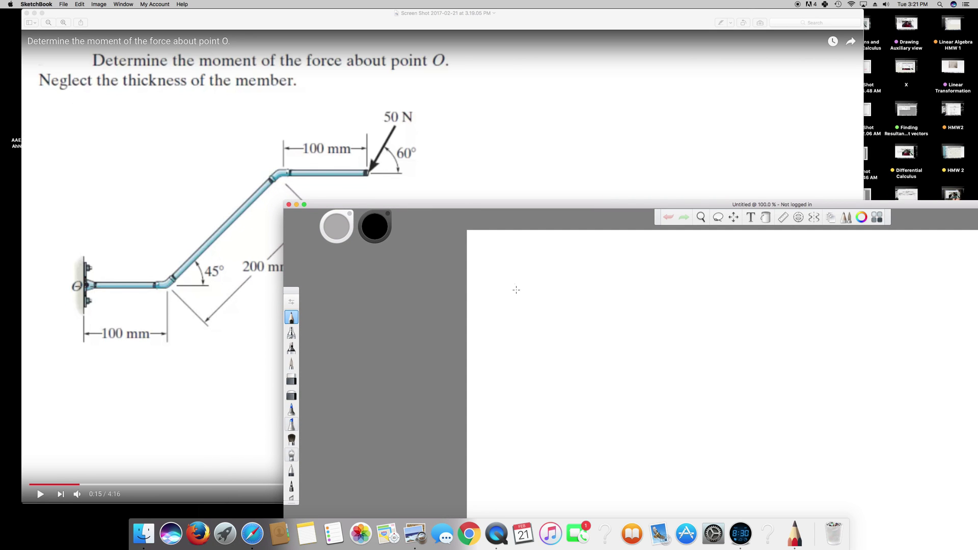
- Draw the base, 45° incline and top segment with 100 mm, 200 mm, 100 mm dimension arrows
mouse_move(487, 347)
mouse_down()
mouse_move(525, 347)
mouse_move(553, 299)
mouse_move(593, 300)
mouse_up()
mouse_move(532, 337)
mouse_down()
mouse_move(532, 346)
mouse_move(571, 350)
mouse_move(543, 343)
mouse_move(548, 333)
mouse_up()
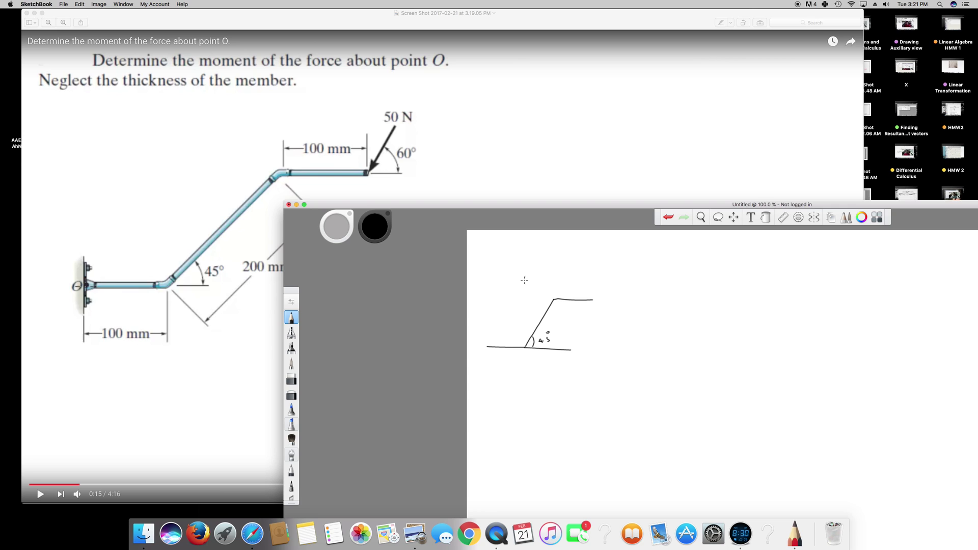
drag(495, 353, 511, 357)
drag(513, 355, 516, 357)
mouse_move(565, 319)
mouse_down()
mouse_move(570, 304)
mouse_move(572, 328)
mouse_move(599, 329)
mouse_move(566, 347)
mouse_up()
mouse_move(566, 292)
mouse_down()
mouse_move(555, 292)
mouse_move(604, 297)
mouse_up()
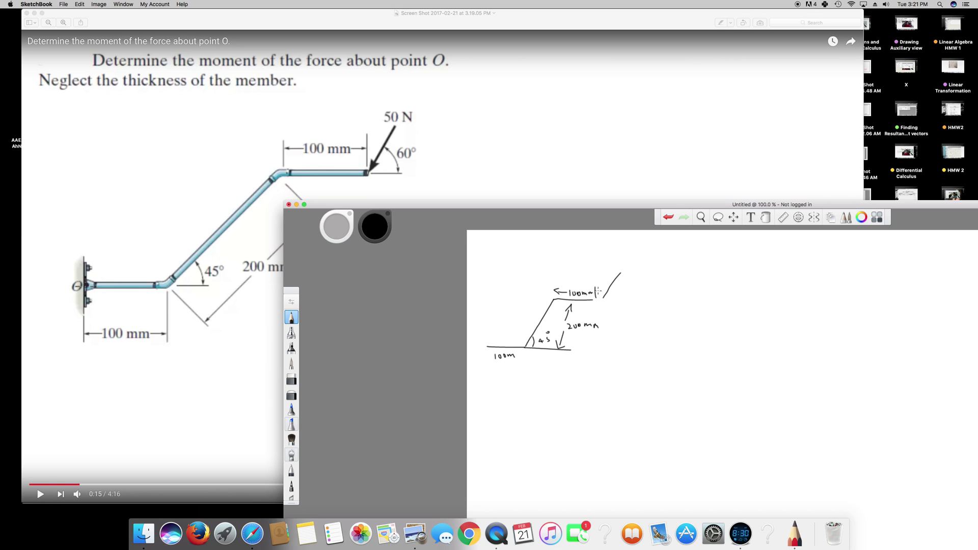
- Draw the 50 N force at 60° with labelled Fx and Fy component arrows
mouse_move(590, 288)
mouse_down()
mouse_move(601, 299)
mouse_move(645, 266)
mouse_up()
mouse_move(609, 298)
mouse_down()
mouse_move(646, 297)
mouse_move(614, 296)
mouse_move(623, 305)
mouse_up()
mouse_move(593, 263)
mouse_down()
mouse_move(596, 294)
mouse_move(650, 302)
mouse_up()
mouse_move(650, 294)
mouse_down()
mouse_move(663, 301)
mouse_move(617, 288)
mouse_move(633, 286)
mouse_up()
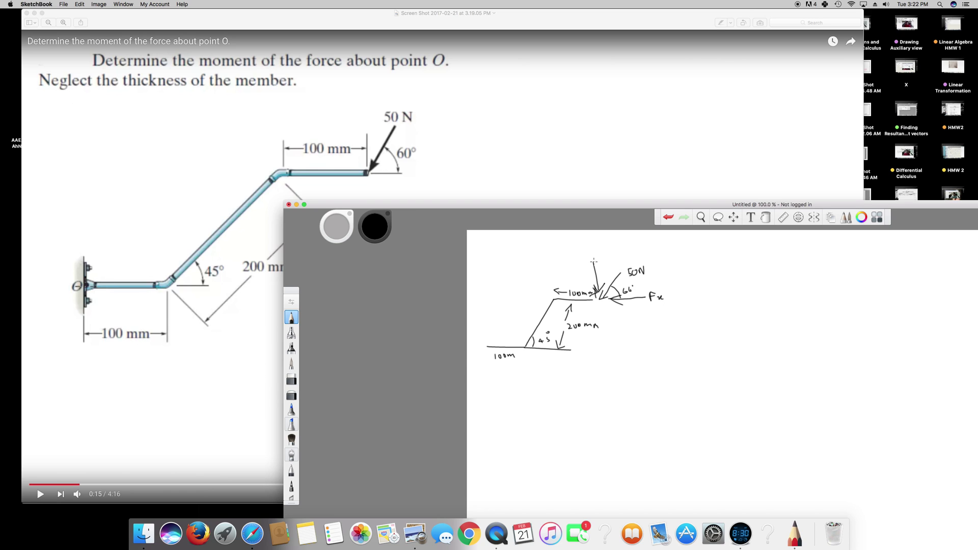
drag(594, 246, 594, 255)
drag(594, 247, 610, 252)
drag(614, 247, 610, 256)
click(614, 254)
- Write Fx = 50cos60° = 25 beside the sketch
mouse_move(704, 261)
mouse_down()
mouse_move(705, 272)
mouse_move(711, 260)
mouse_move(722, 272)
mouse_up()
mouse_move(722, 267)
mouse_down()
mouse_move(717, 273)
mouse_move(739, 269)
mouse_up()
mouse_move(741, 260)
mouse_down()
mouse_move(759, 269)
mouse_move(784, 261)
mouse_up()
drag(734, 283, 740, 283)
drag(734, 287, 764, 279)
- Write Fy = 50sin60° below the Fx equation
drag(711, 306, 712, 317)
drag(711, 306, 725, 317)
drag(729, 311, 723, 326)
drag(734, 309, 740, 309)
drag(734, 313, 750, 315)
drag(752, 304, 768, 313)
drag(775, 312, 798, 305)
- Add the Fy result = 43.3 and move the SketchBook window up and left
drag(743, 328, 750, 331)
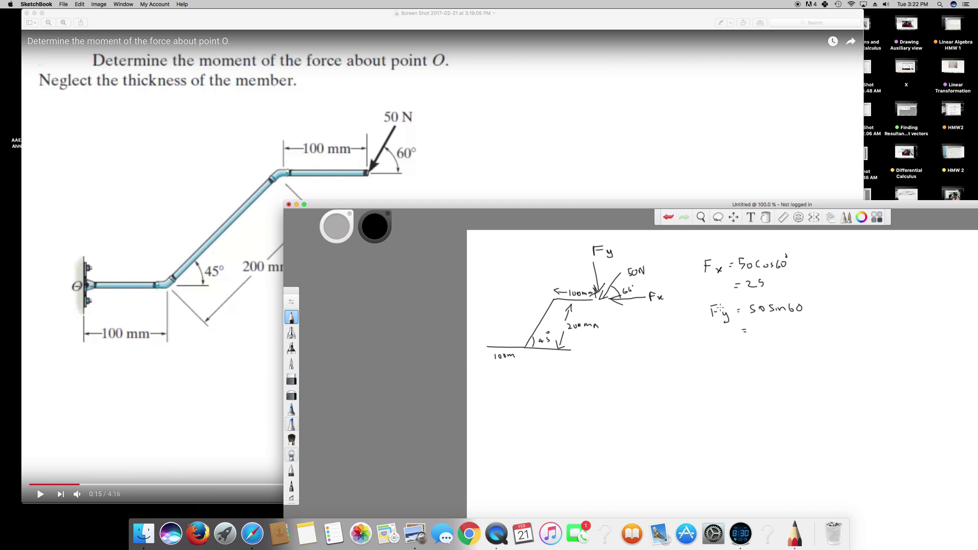
mouse_move(759, 326)
mouse_down()
mouse_move(762, 339)
mouse_move(789, 332)
mouse_move(783, 339)
mouse_up()
click(775, 335)
drag(626, 206, 581, 73)
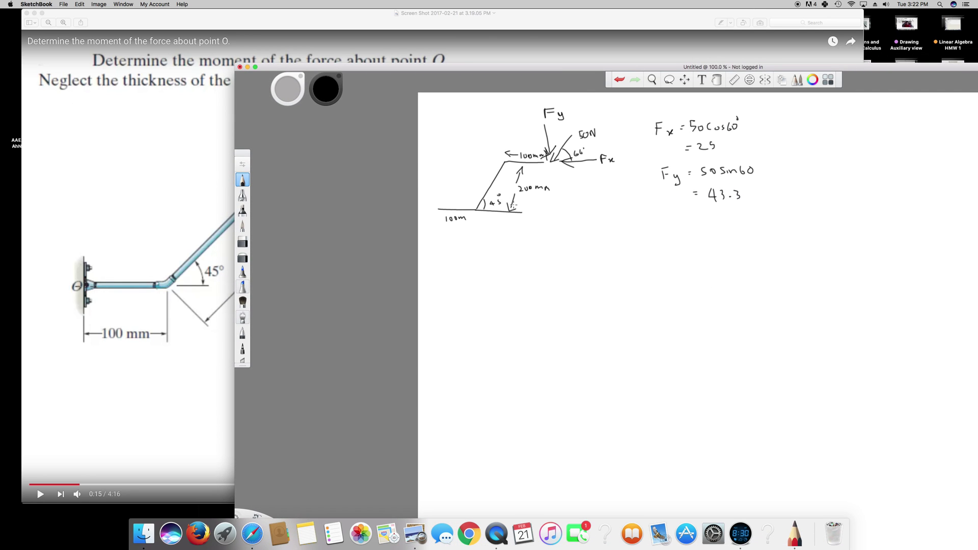
- Write the Horiz heading and 100 + 200cos45° + 100 below the diagram
mouse_move(463, 252)
mouse_down()
mouse_move(462, 263)
mouse_move(492, 261)
mouse_move(491, 252)
mouse_move(512, 268)
mouse_move(464, 287)
mouse_up()
drag(474, 281, 494, 286)
drag(492, 281, 494, 294)
drag(502, 278, 510, 285)
drag(514, 278, 564, 287)
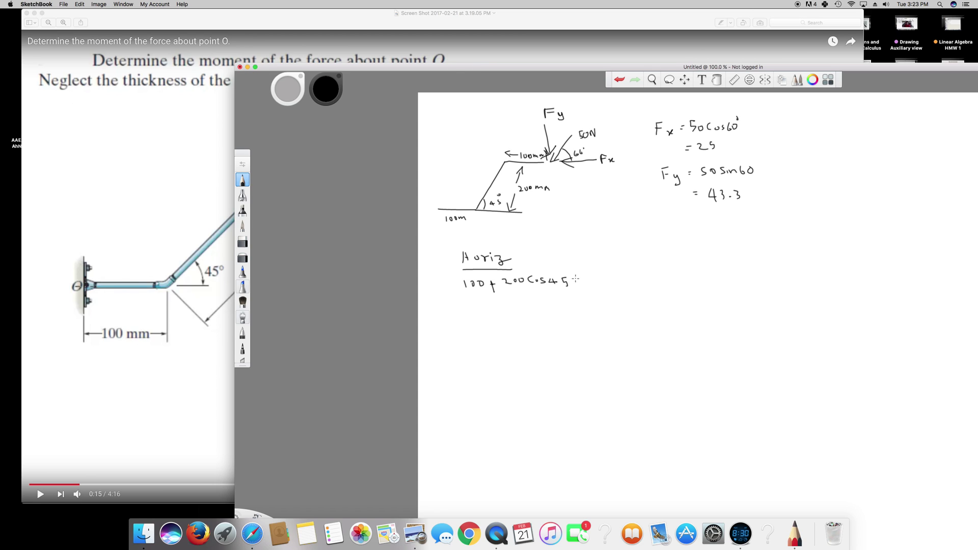
mouse_move(568, 271)
mouse_down()
mouse_move(581, 284)
mouse_move(612, 279)
mouse_up()
- Write the result = 341.42 mm and start an underlined Vert heading beneath it
drag(476, 306, 486, 306)
drag(477, 310, 487, 309)
mouse_move(503, 301)
mouse_down()
mouse_move(515, 312)
mouse_move(582, 305)
mouse_up()
mouse_move(463, 320)
mouse_down()
mouse_move(466, 330)
mouse_move(472, 321)
mouse_move(490, 331)
mouse_up()
drag(487, 326, 504, 334)
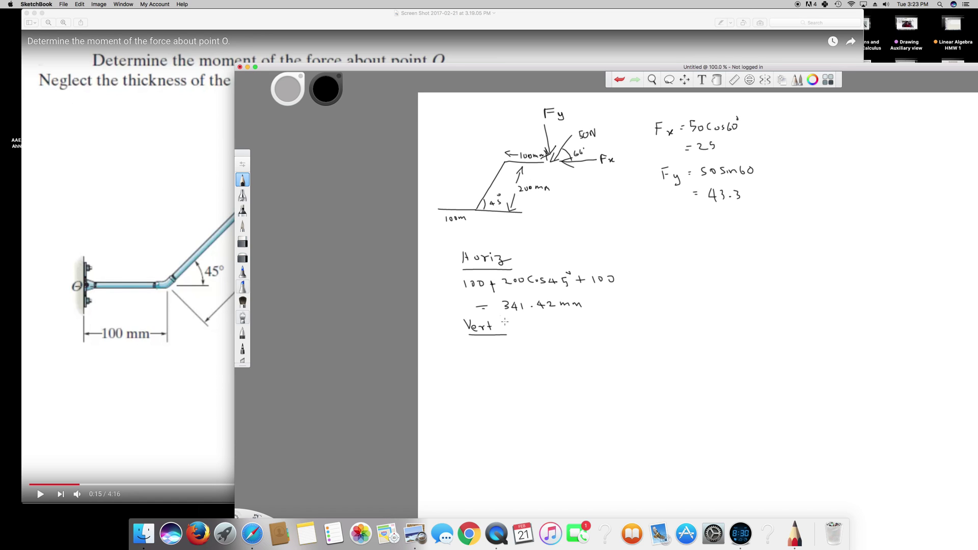
- Write 200 sin45° = 141.42 mm under Vert and append N to the 25 and 43.3 results
mouse_move(476, 347)
mouse_down()
mouse_move(539, 355)
mouse_move(502, 373)
mouse_up()
drag(497, 375, 503, 376)
mouse_move(515, 366)
mouse_down()
mouse_move(515, 377)
mouse_move(556, 374)
mouse_up()
click(542, 377)
mouse_move(553, 367)
mouse_down()
mouse_move(553, 378)
mouse_move(595, 376)
mouse_up()
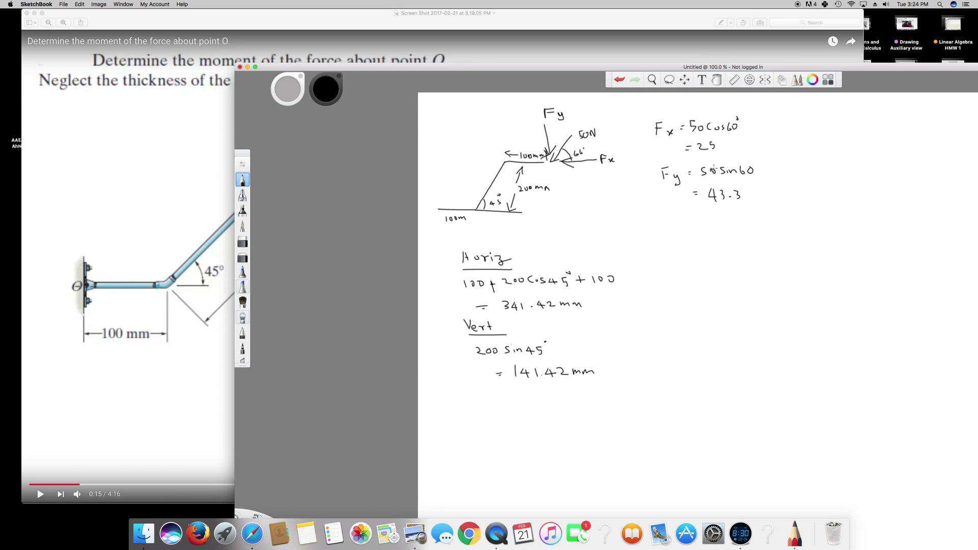
drag(724, 147, 733, 137)
drag(749, 200, 754, 187)
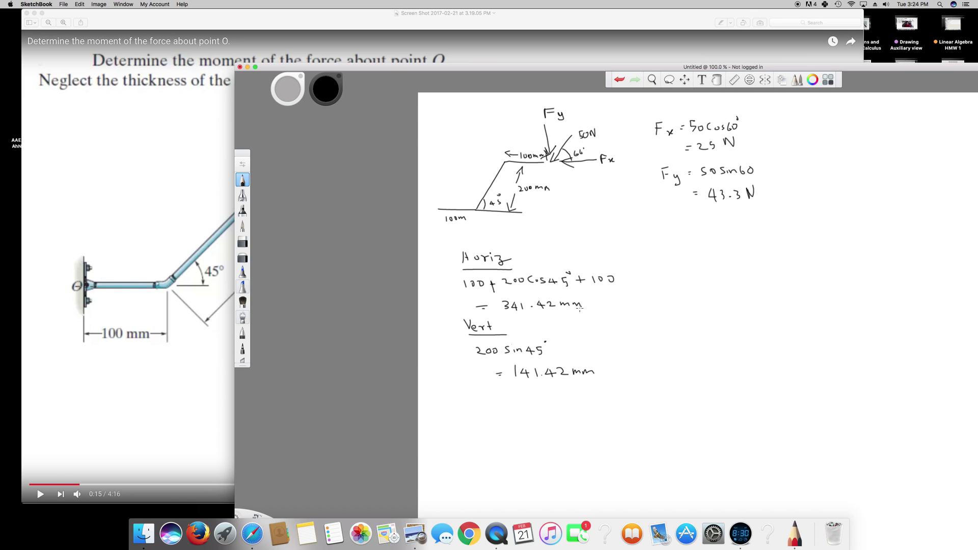